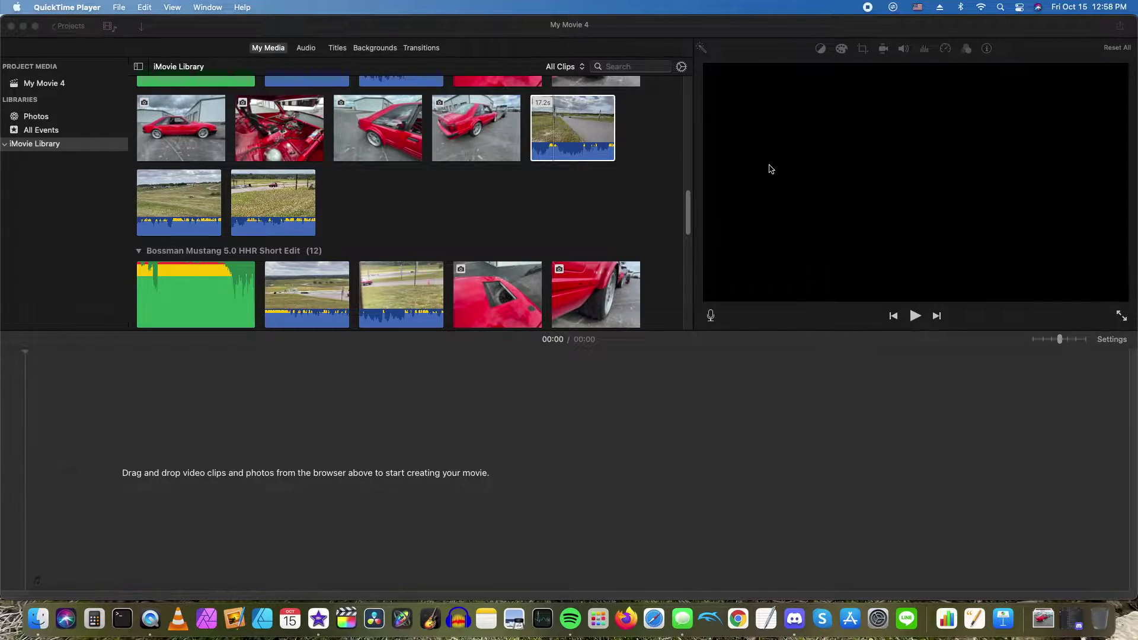
Select the 17.2-second track clip in the iMovie Library to preview it
{"action": "left_click", "coordinate": [581, 126]}
Add the 17.2s track clip to the empty timeline, enlarge its thumbnails, and select it
{"action": "left_click_drag", "start_coordinate": [578, 118], "coordinate": [132, 491]}
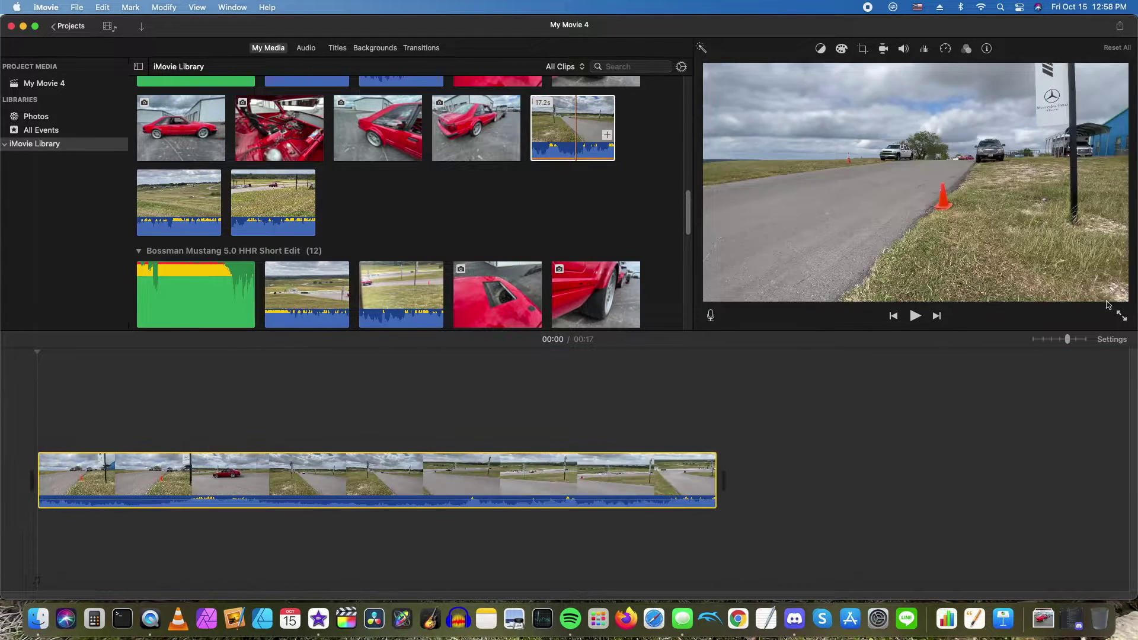
{"action": "left_click", "coordinate": [1114, 341]}
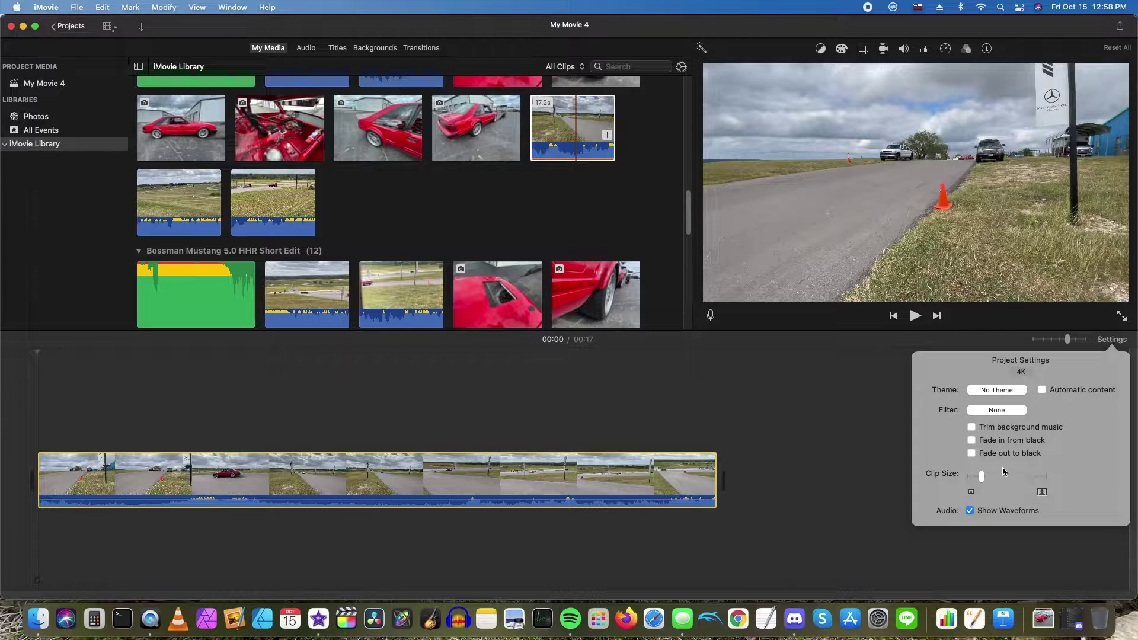
{"action": "left_click", "coordinate": [1003, 472]}
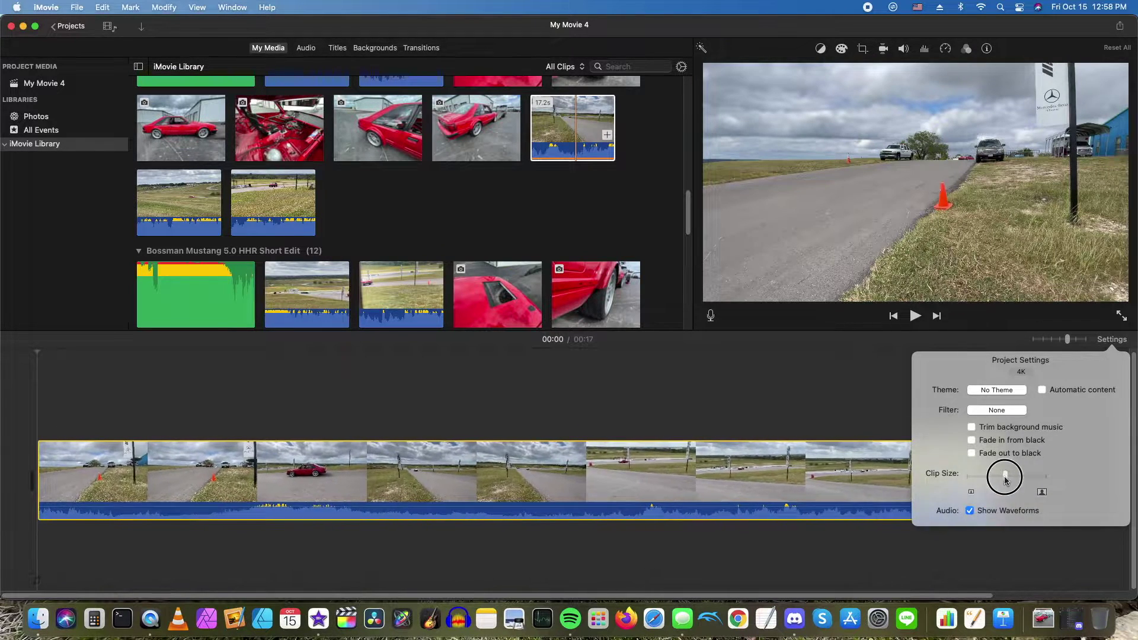
{"action": "left_click", "coordinate": [119, 386]}
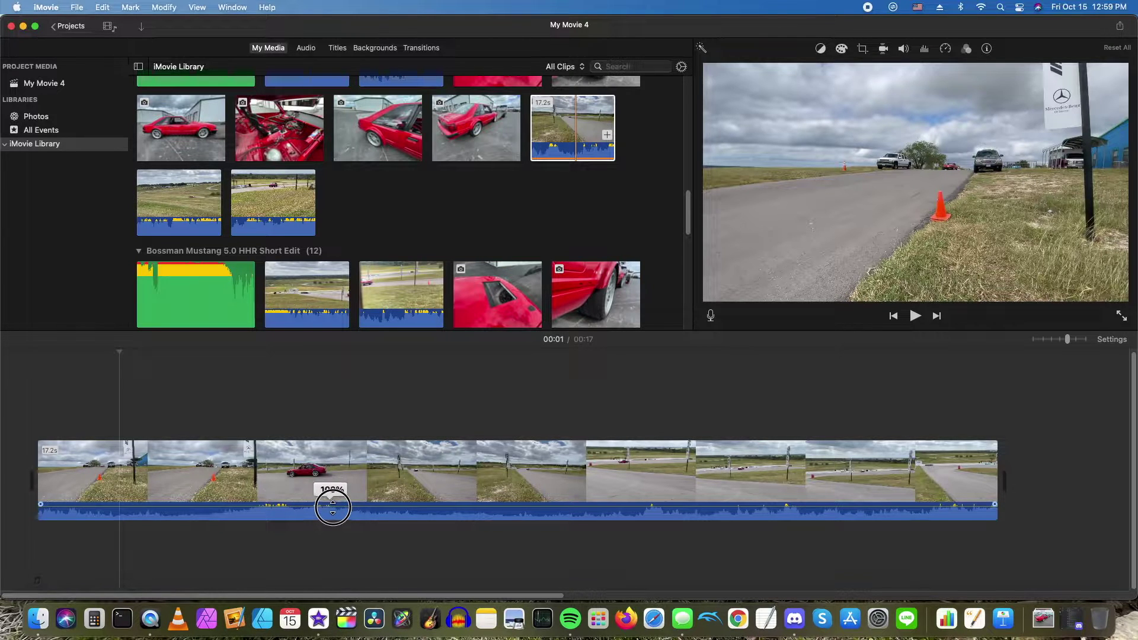
{"action": "left_click", "coordinate": [245, 469]}
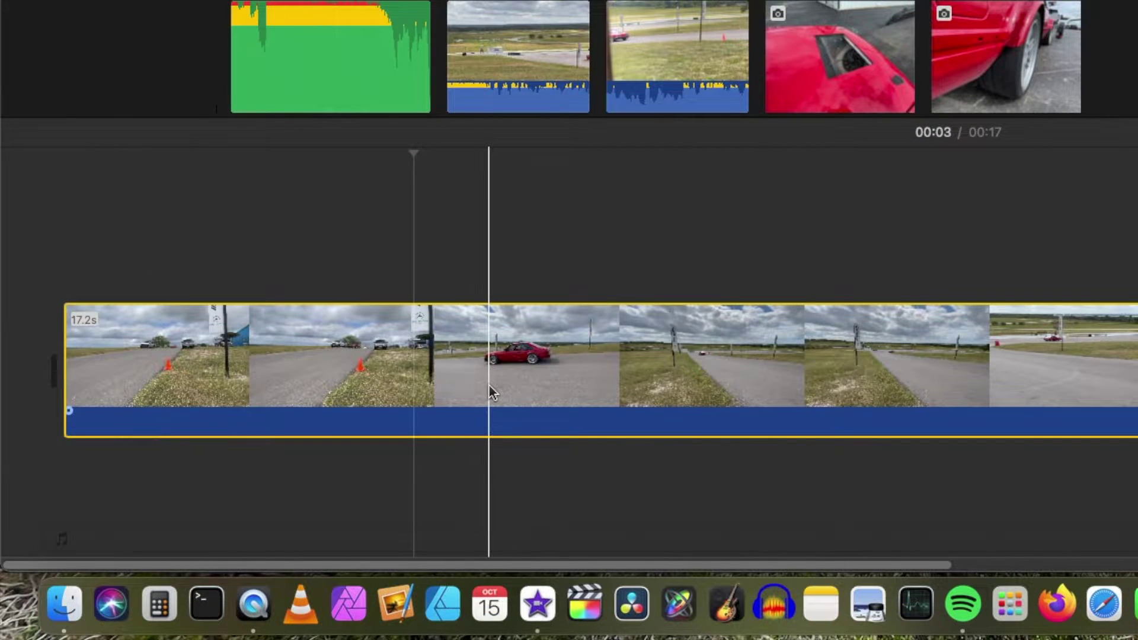
Move the playhead to 00:04, where the red car enters the clip
{"action": "left_click", "coordinate": [490, 386]}
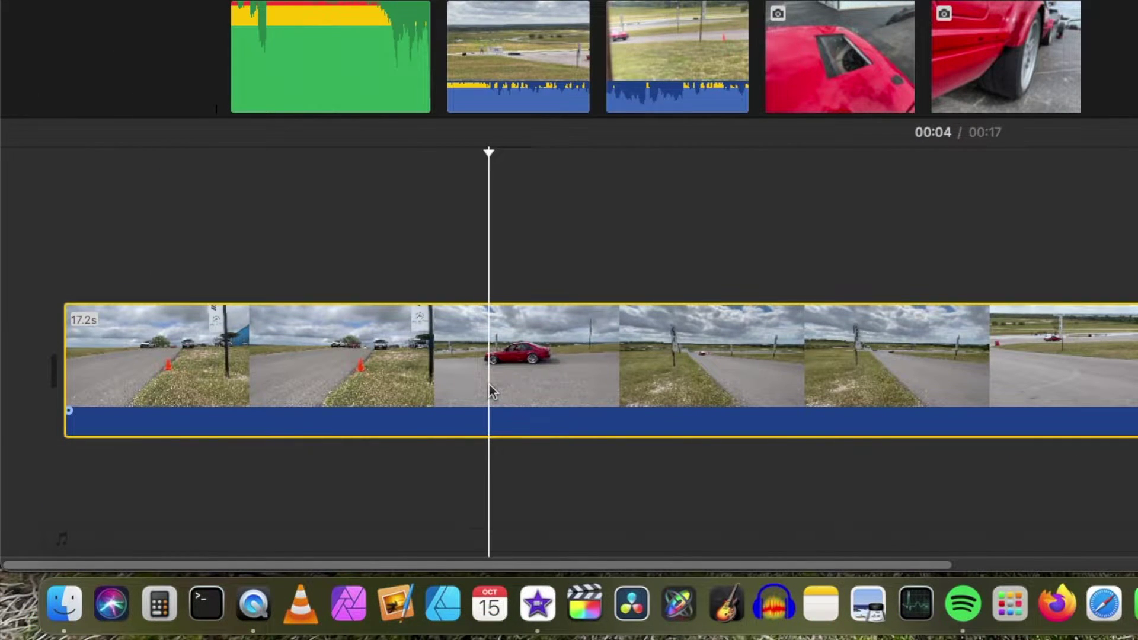
Split the track clip at 00:04 and 00:05 to isolate the red-car stretch
{"action": "right_click", "coordinate": [491, 391]}
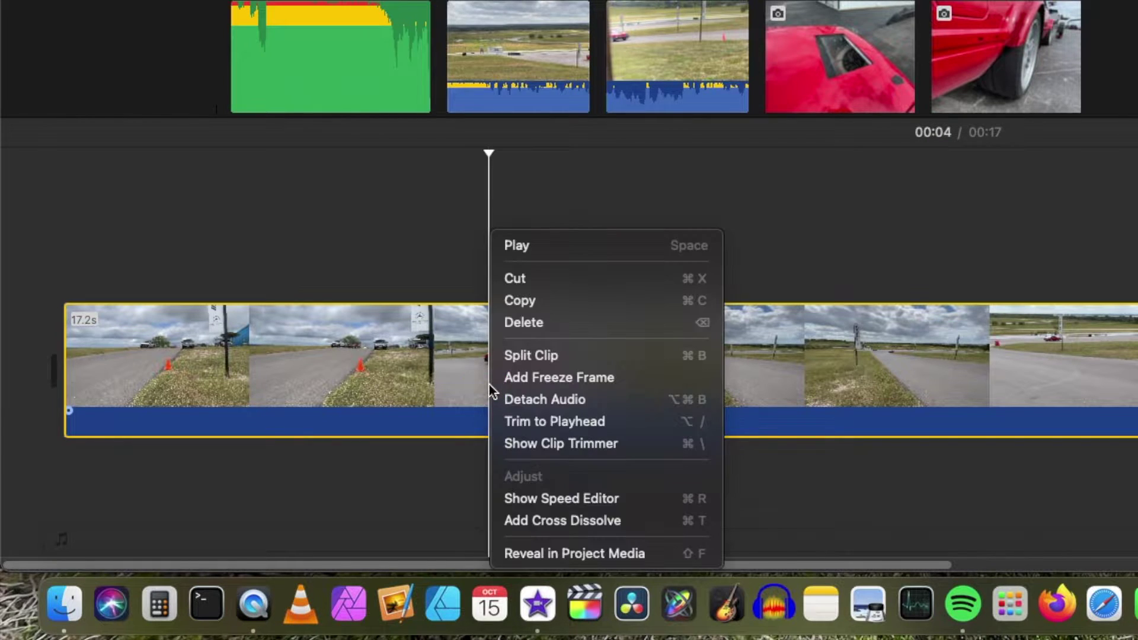
{"action": "left_click", "coordinate": [574, 359]}
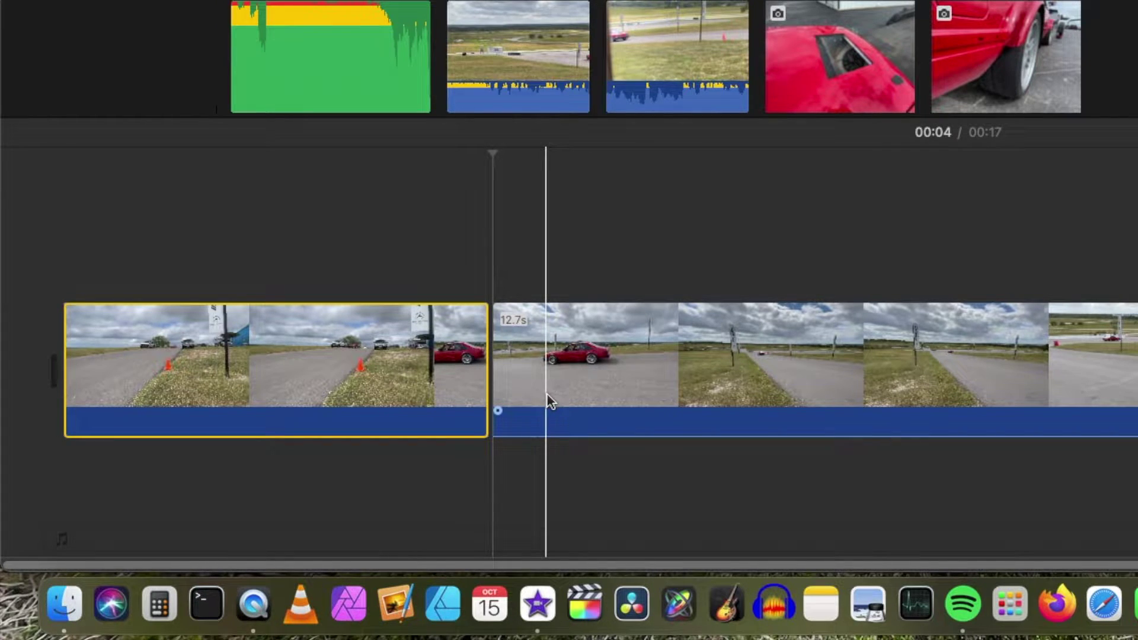
{"action": "right_click", "coordinate": [547, 394]}
{"action": "left_click", "coordinate": [546, 393]}
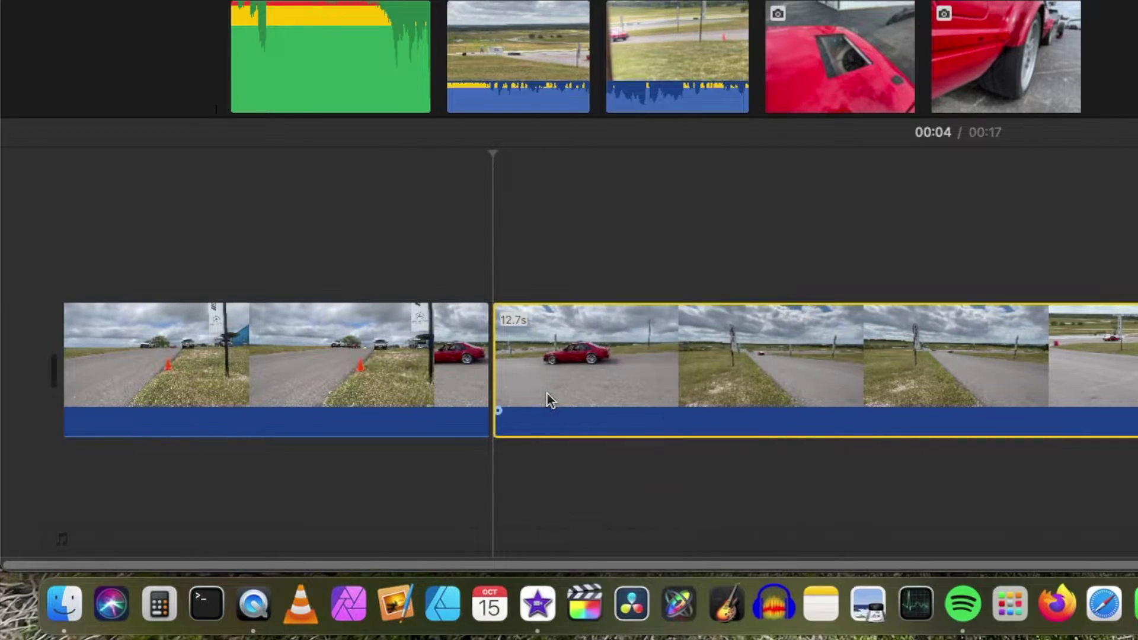
{"action": "right_click", "coordinate": [546, 393]}
{"action": "left_click", "coordinate": [592, 355]}
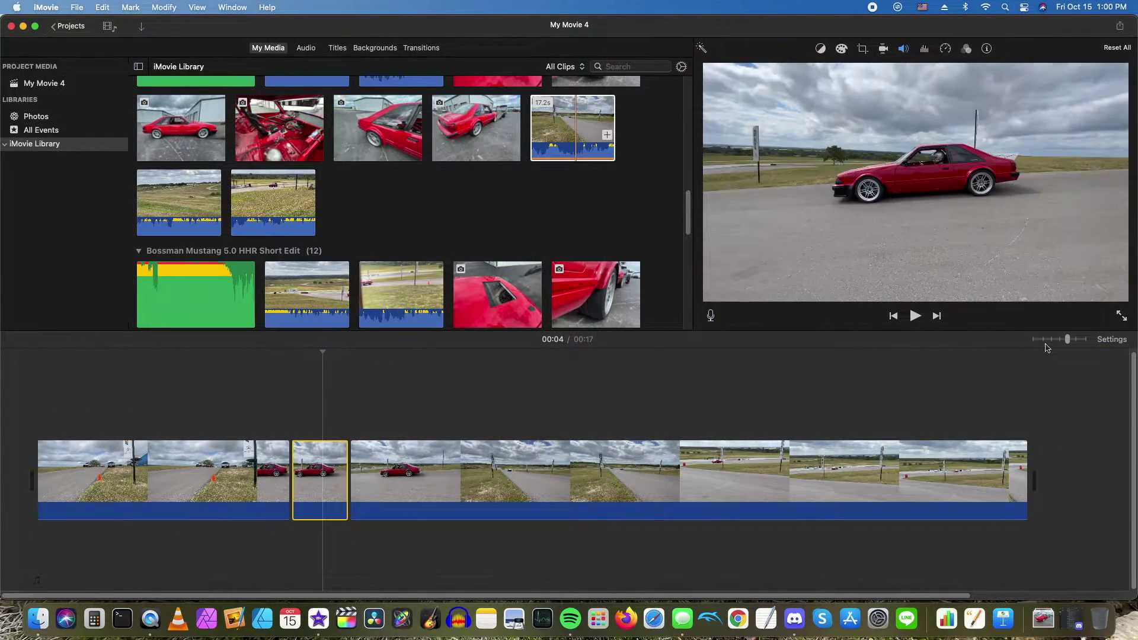
Zoom the timeline and set the short red-car clip to Slow at 25% speed
{"action": "left_click_drag", "start_coordinate": [1068, 339], "coordinate": [1076, 339]}
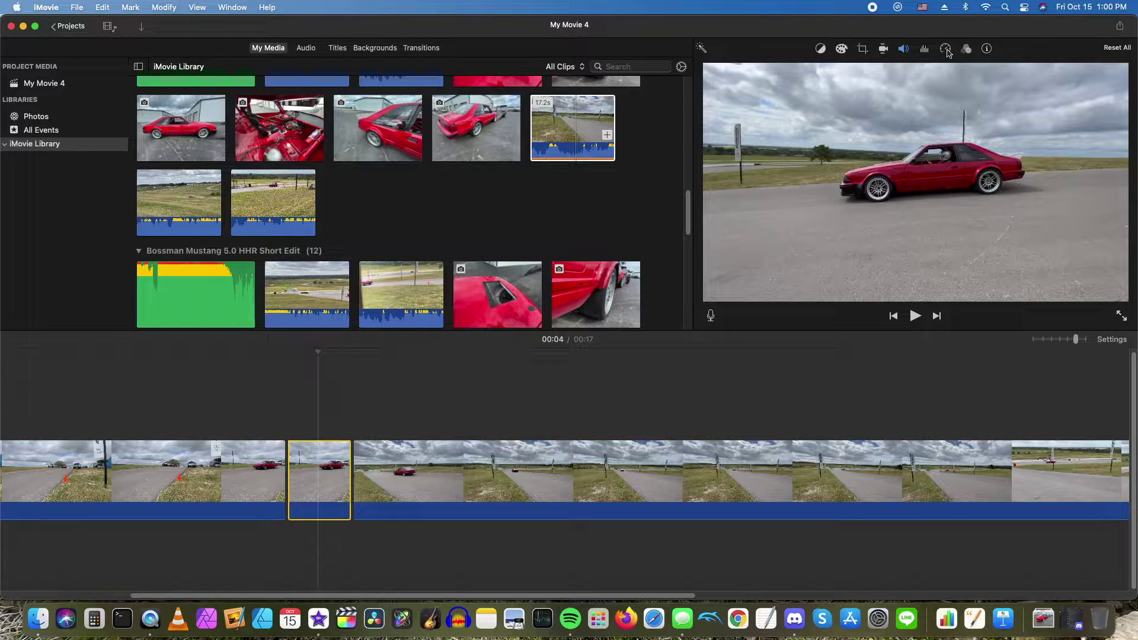
{"action": "left_click", "coordinate": [947, 49]}
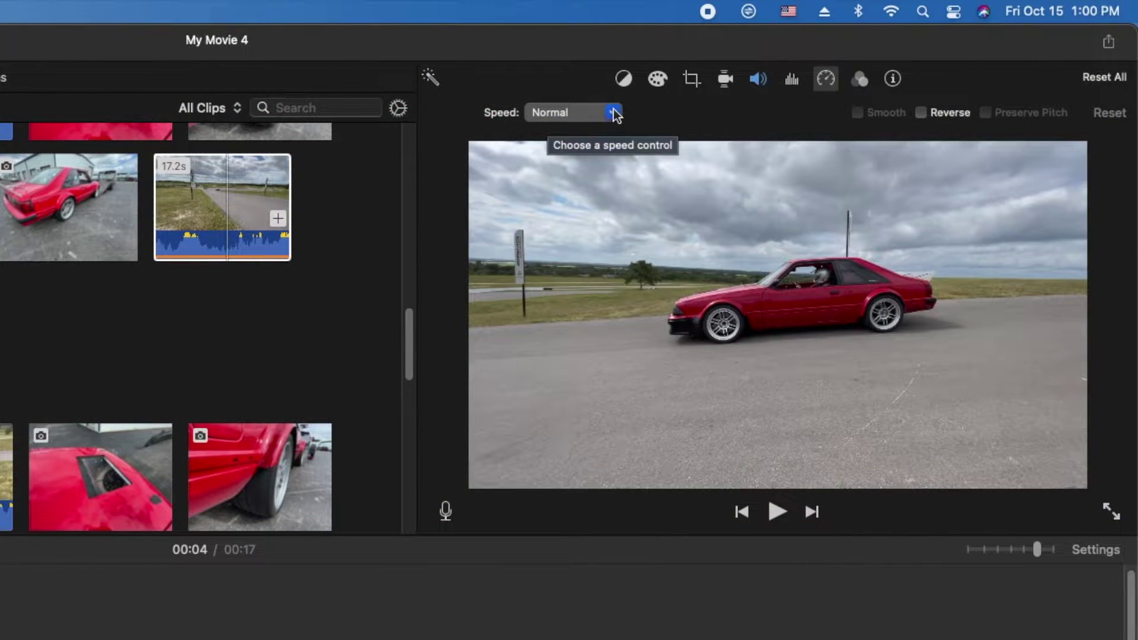
{"action": "left_click", "coordinate": [613, 115]}
{"action": "left_click", "coordinate": [588, 156]}
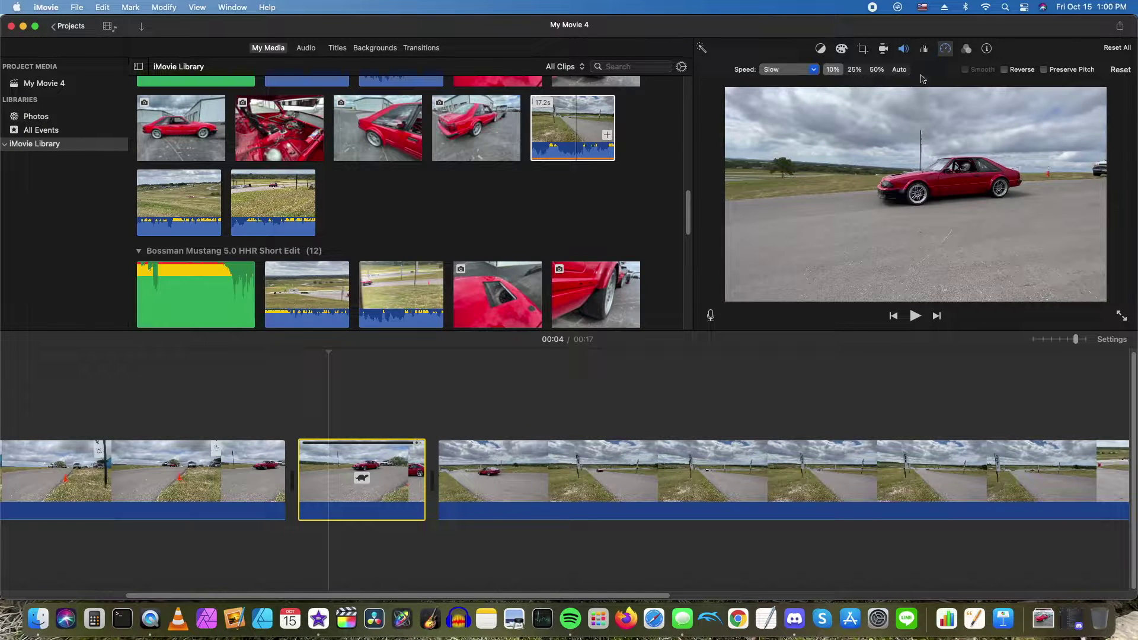
{"action": "left_click", "coordinate": [854, 70]}
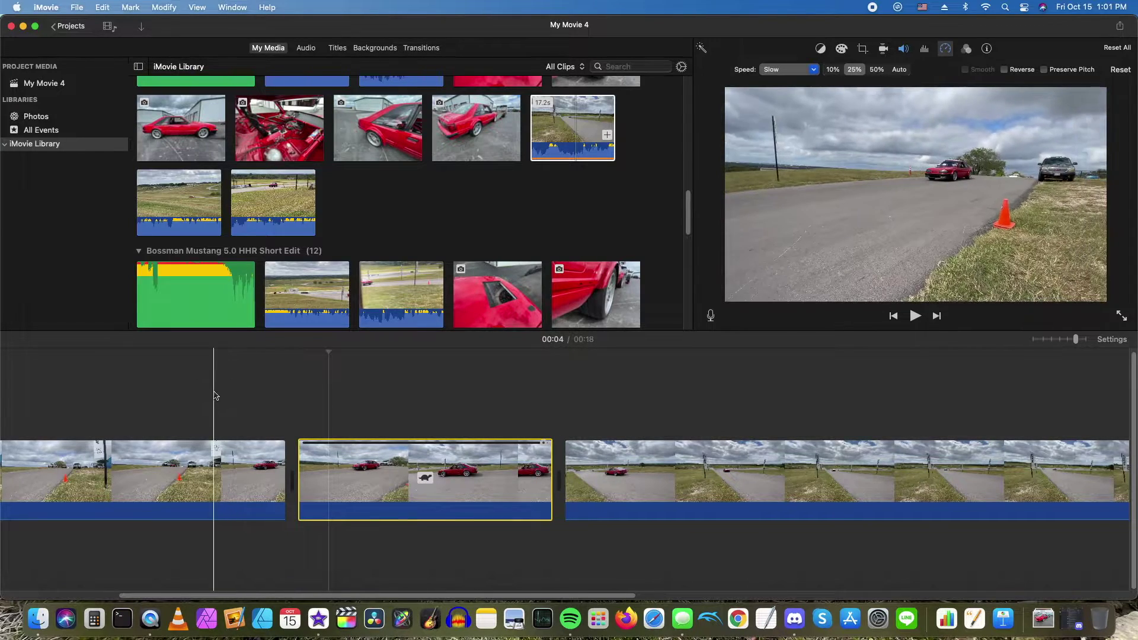
Play back from just before the slowed clip to preview the slow motion
{"action": "left_click", "coordinate": [215, 396]}
{"action": "left_click", "coordinate": [173, 394]}
{"action": "key", "text": "space"}
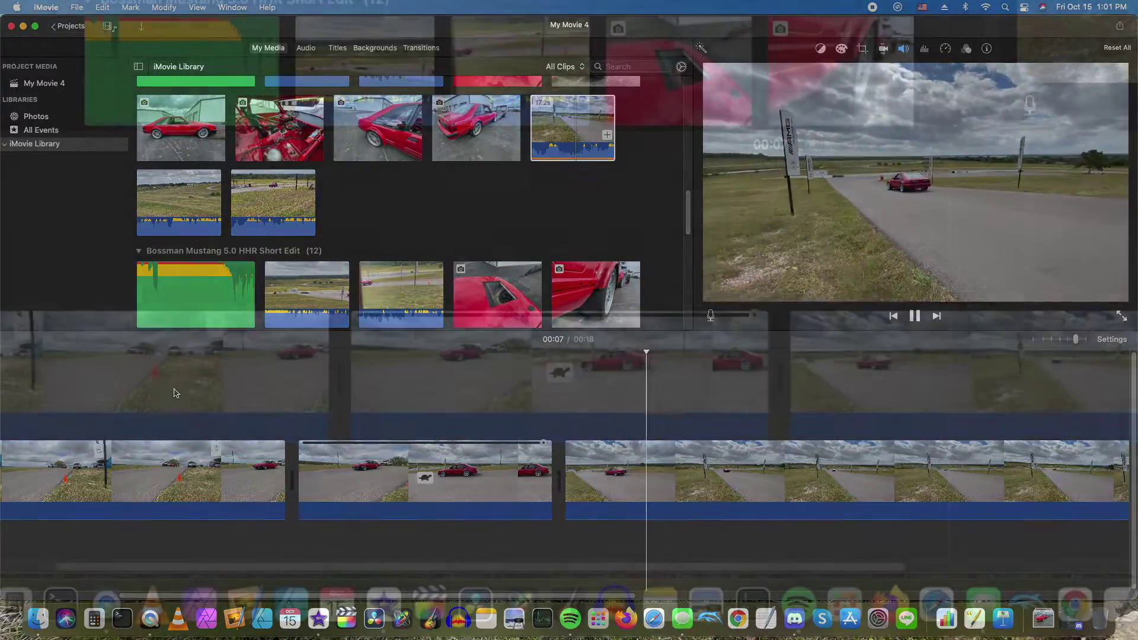
Pause playback and shorten the slowed clip from 2.3s to about 2.1s with its speed handle
{"action": "key", "text": "space"}
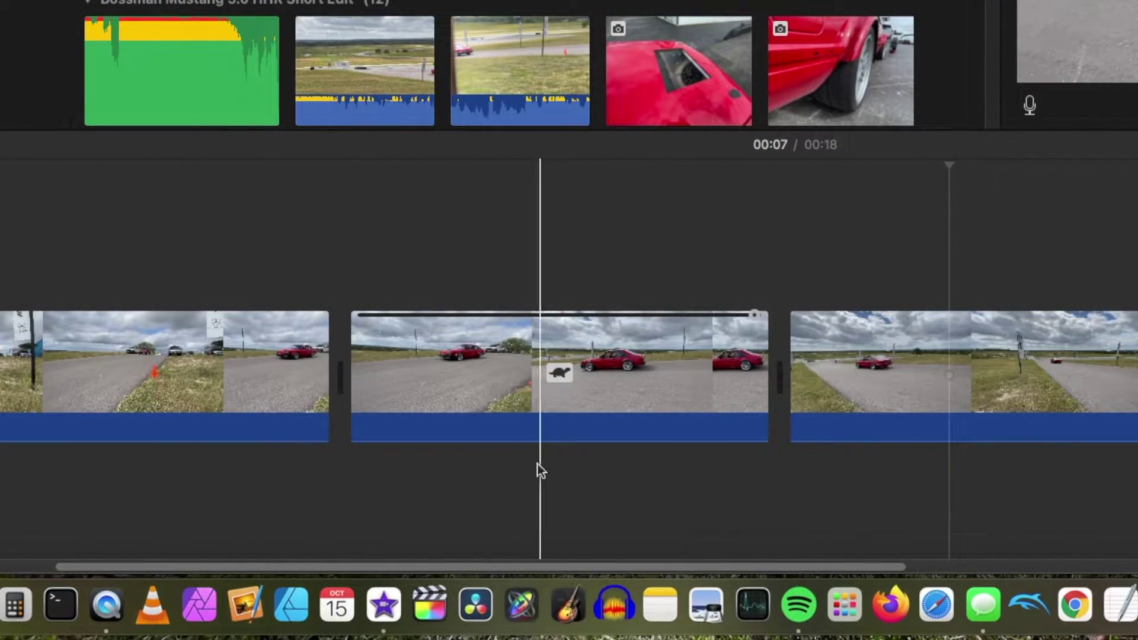
{"action": "mouse_move", "coordinate": [751, 316]}
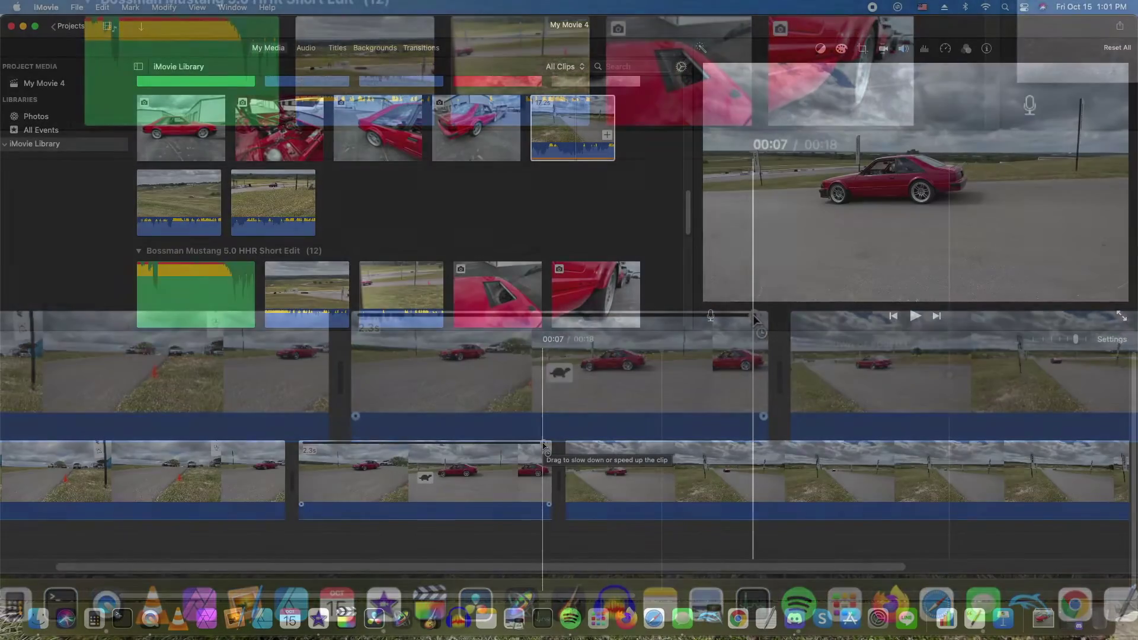
{"action": "left_click", "coordinate": [755, 317]}
{"action": "left_click_drag", "start_coordinate": [544, 444], "coordinate": [517, 444]}
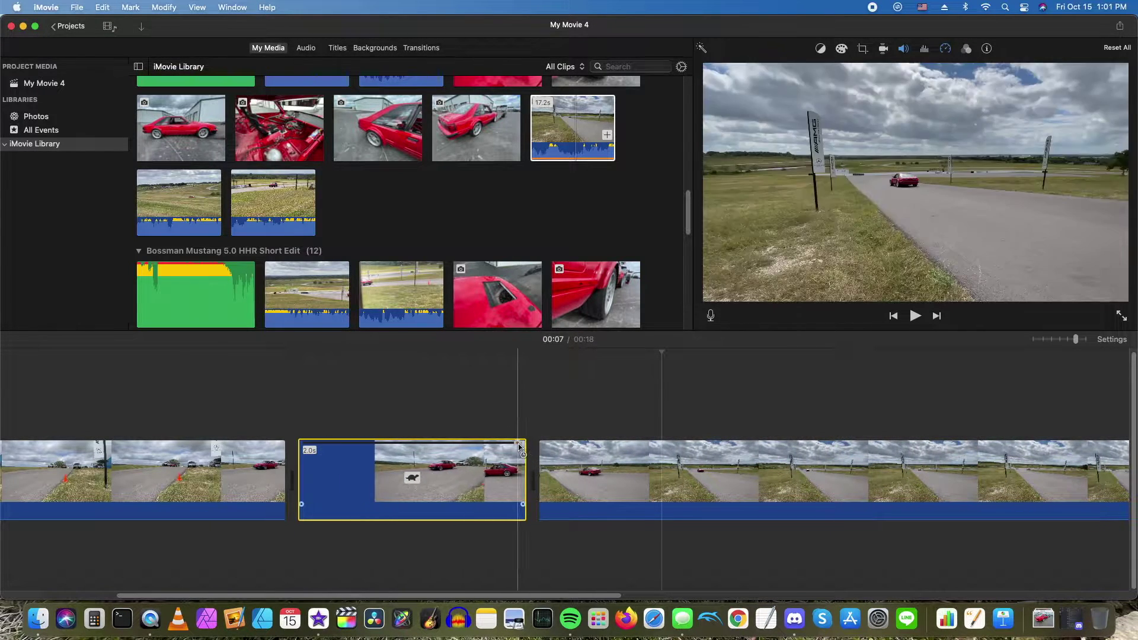
Replay the movie to check the new speed, then return to 00:04
{"action": "left_click", "coordinate": [236, 412]}
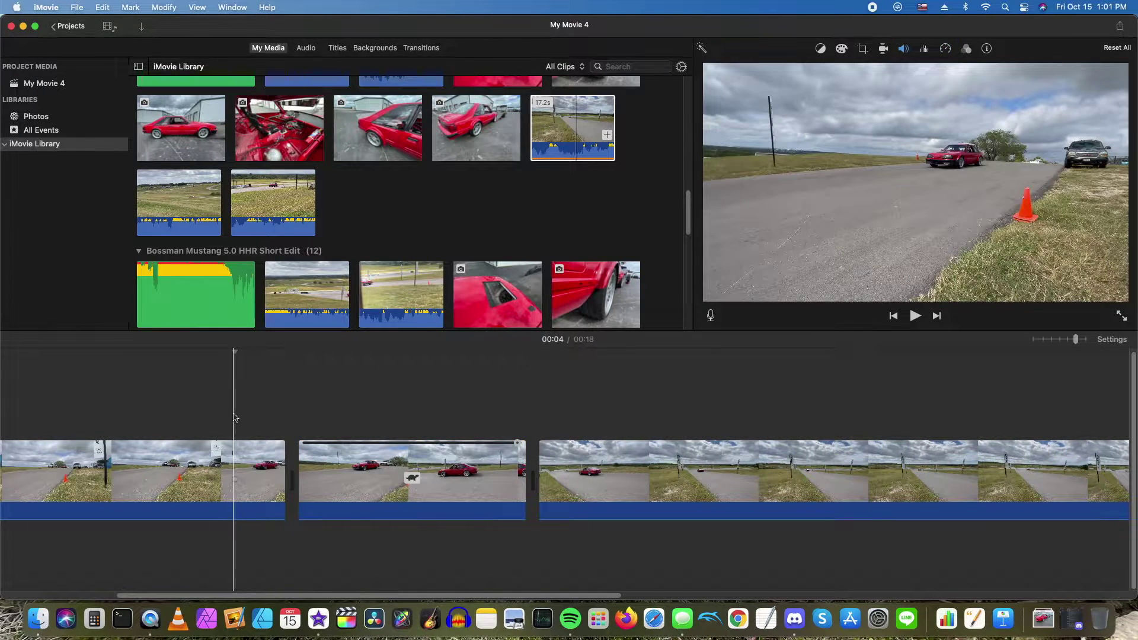
{"action": "key", "text": "space"}
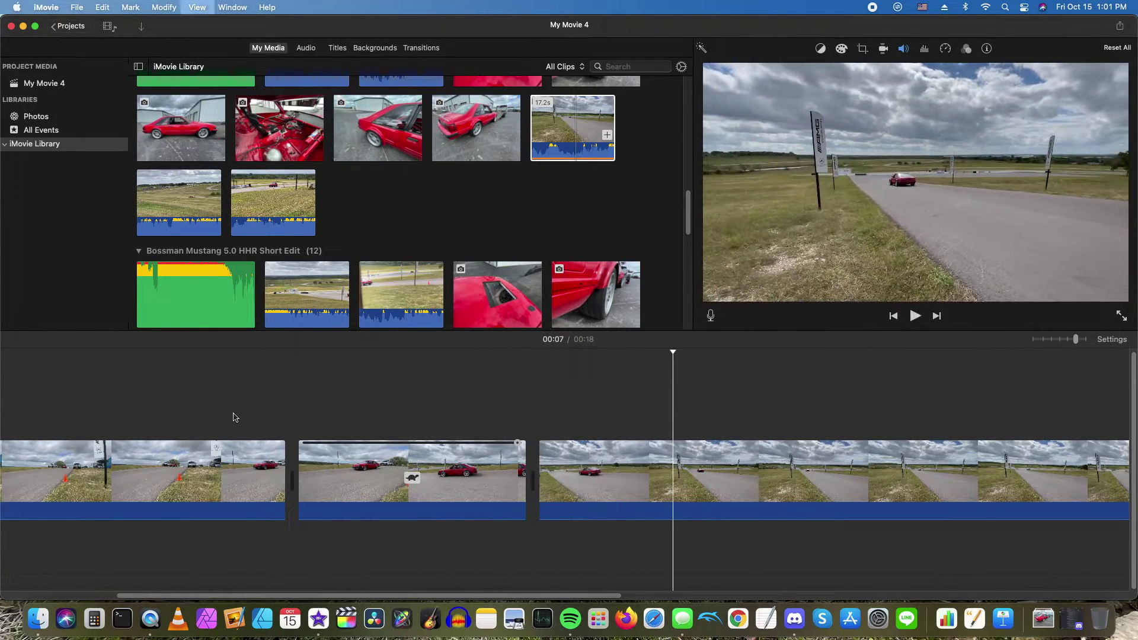
{"action": "left_click", "coordinate": [237, 417]}
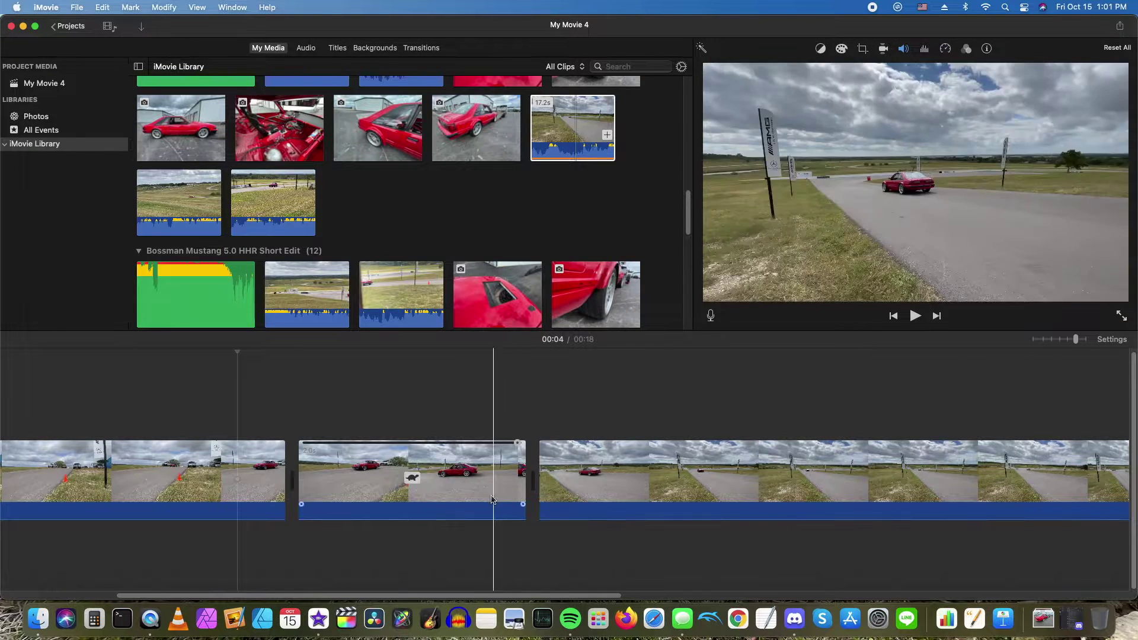
Set the middle red-car section to Slow at 25% speed and deselect it
{"action": "left_click", "coordinate": [431, 481]}
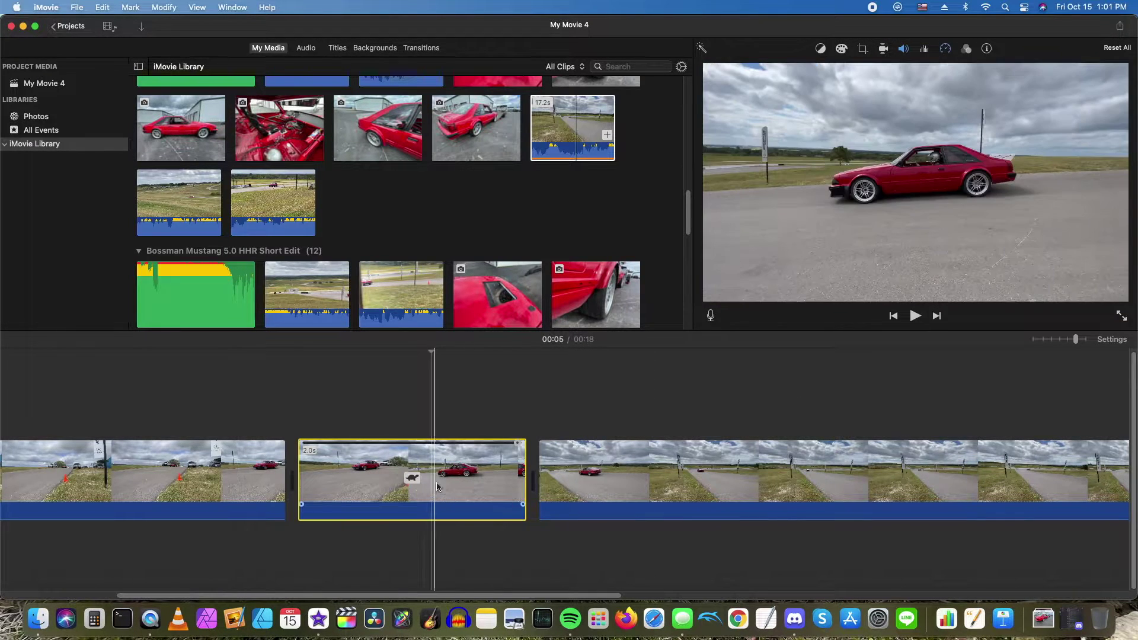
{"action": "left_click", "coordinate": [946, 49]}
{"action": "left_click", "coordinate": [788, 69]}
{"action": "left_click", "coordinate": [783, 94]}
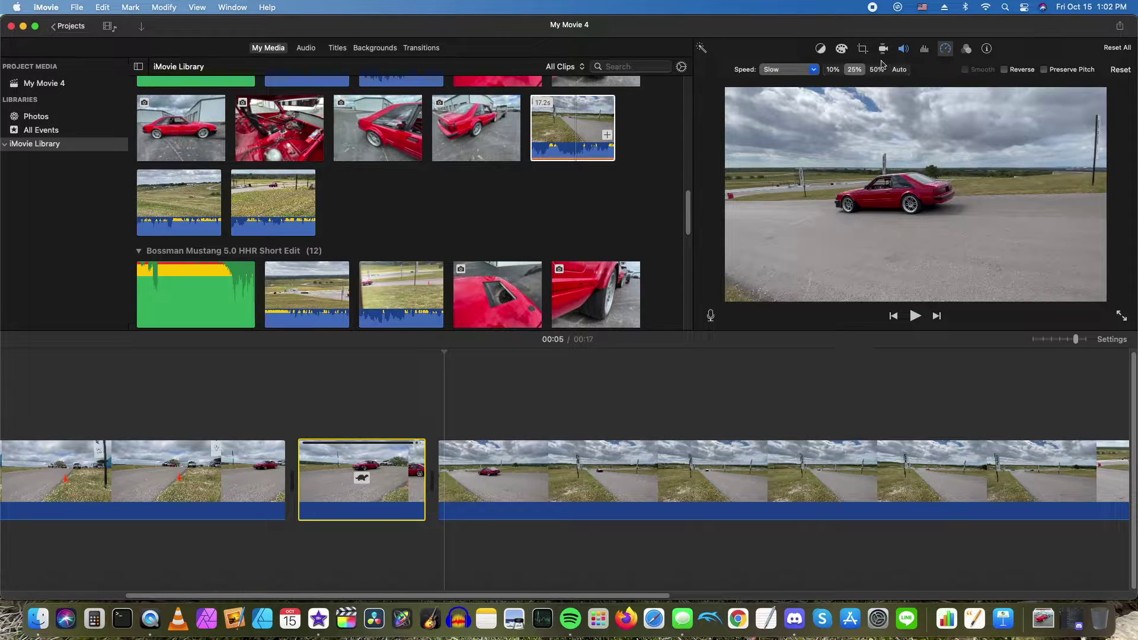
{"action": "left_click", "coordinate": [483, 394]}
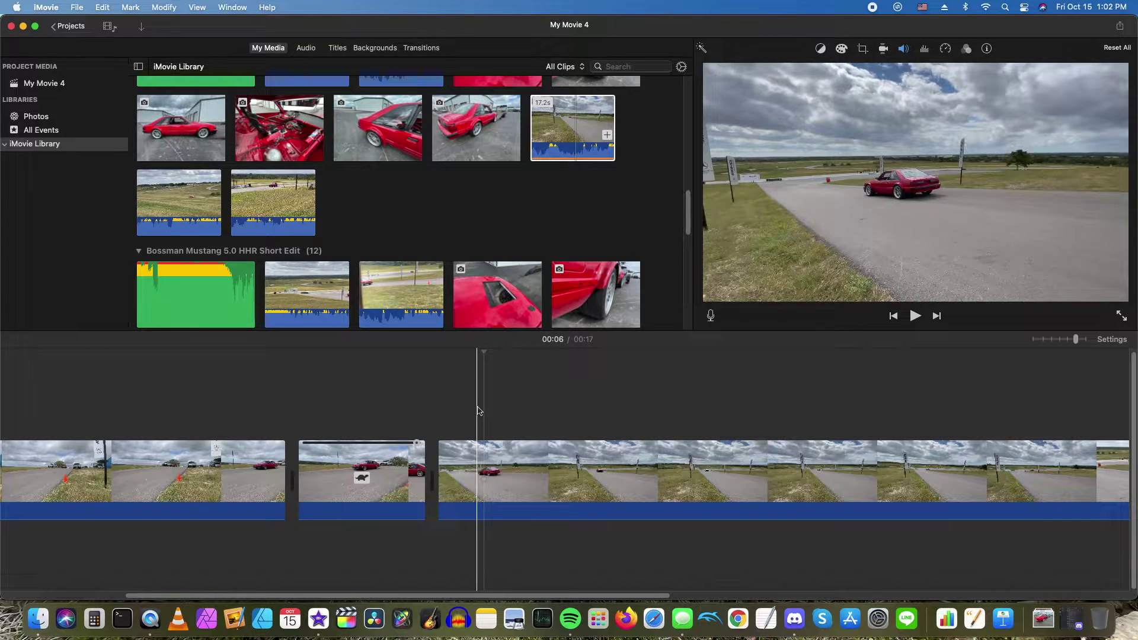
Undo the split and speed change, then mark and fine-tune a range where the car passes
{"action": "key", "text": "super+z"}
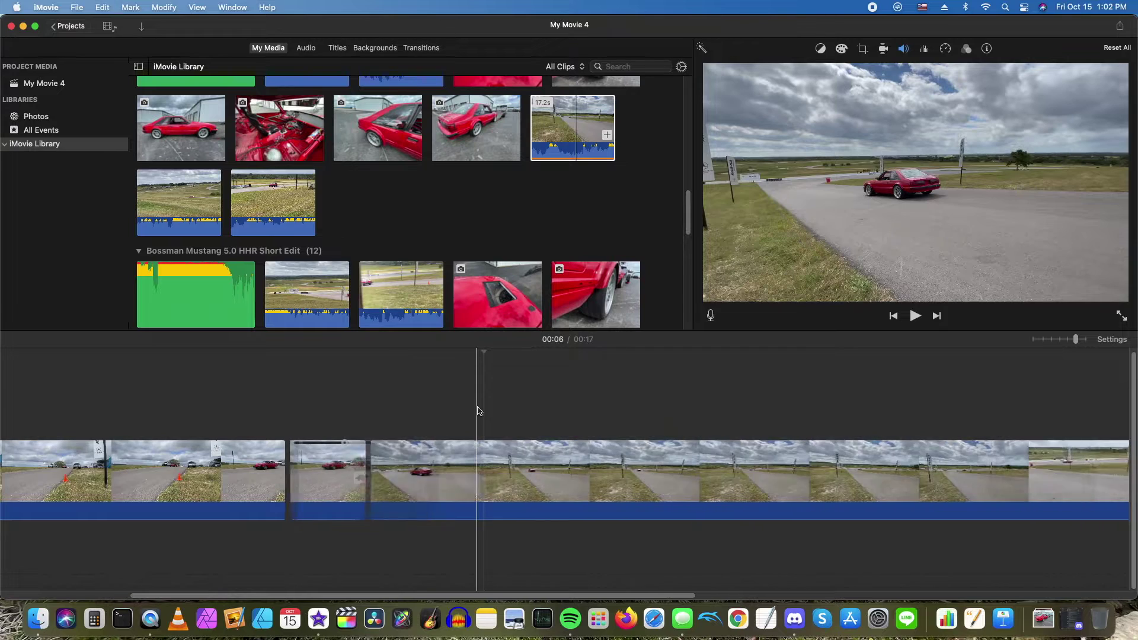
{"action": "key", "text": "super+z"}
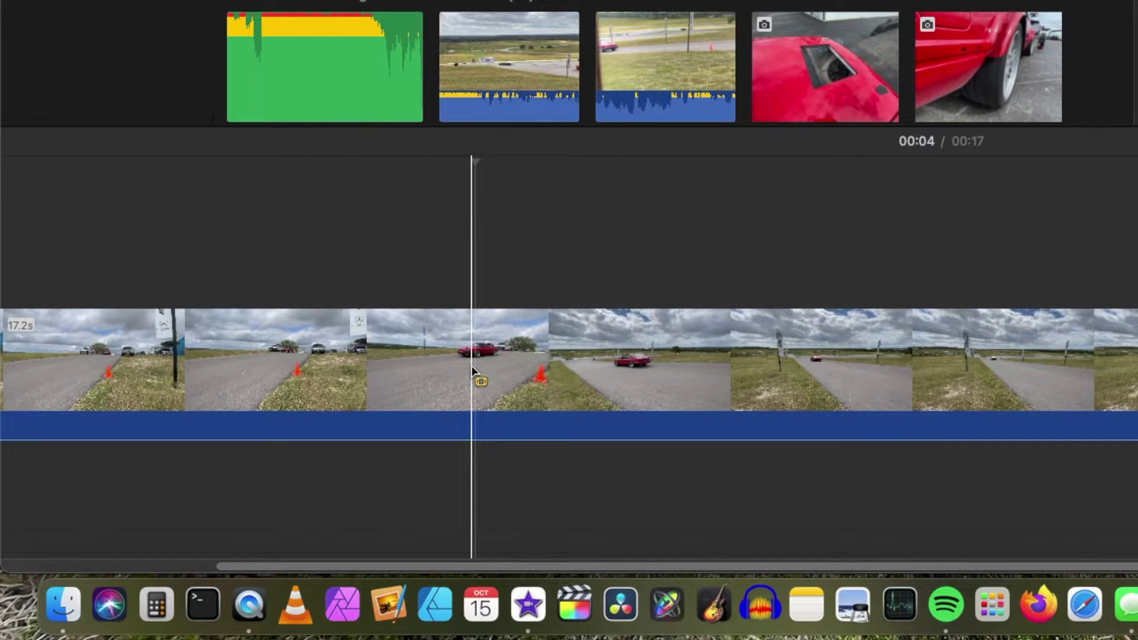
{"action": "left_click_drag", "start_coordinate": [472, 365], "coordinate": [556, 373]}
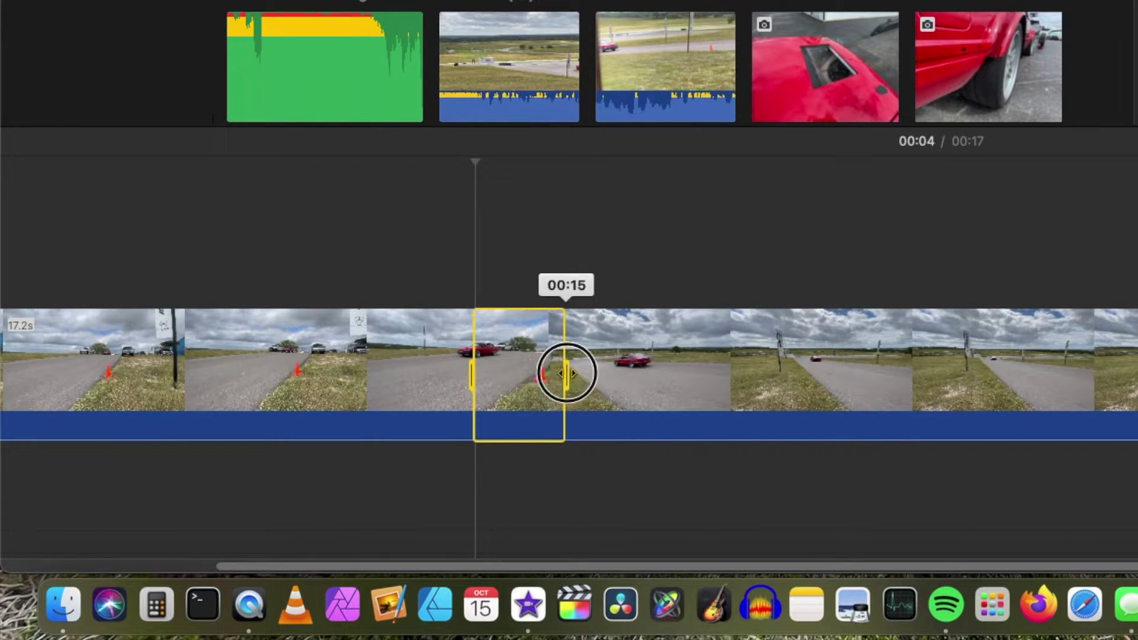
{"action": "left_click_drag", "start_coordinate": [567, 373], "coordinate": [573, 372]}
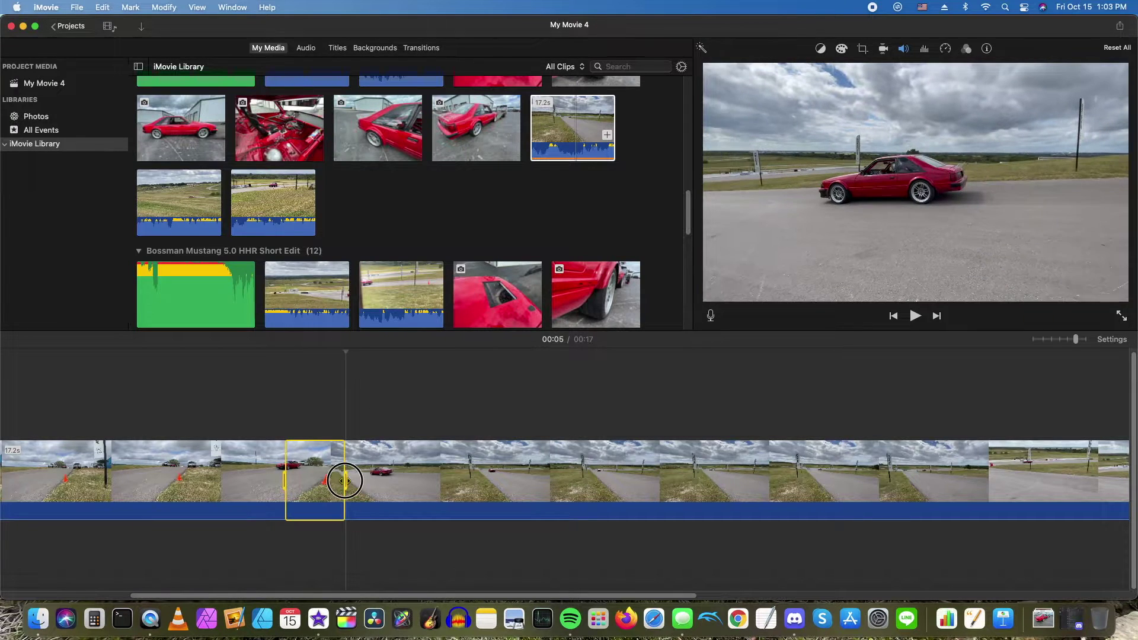
{"action": "left_click_drag", "start_coordinate": [286, 484], "coordinate": [278, 485]}
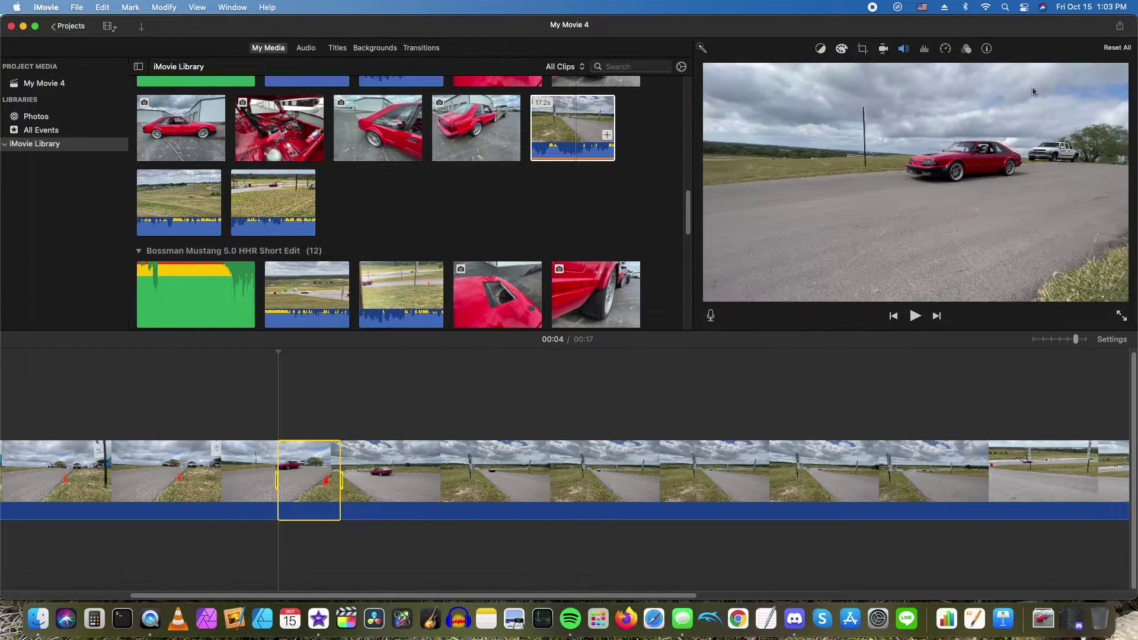
Slow the marked range to 25% speed and place the playhead before it
{"action": "left_click", "coordinate": [947, 49]}
{"action": "left_click", "coordinate": [813, 70]}
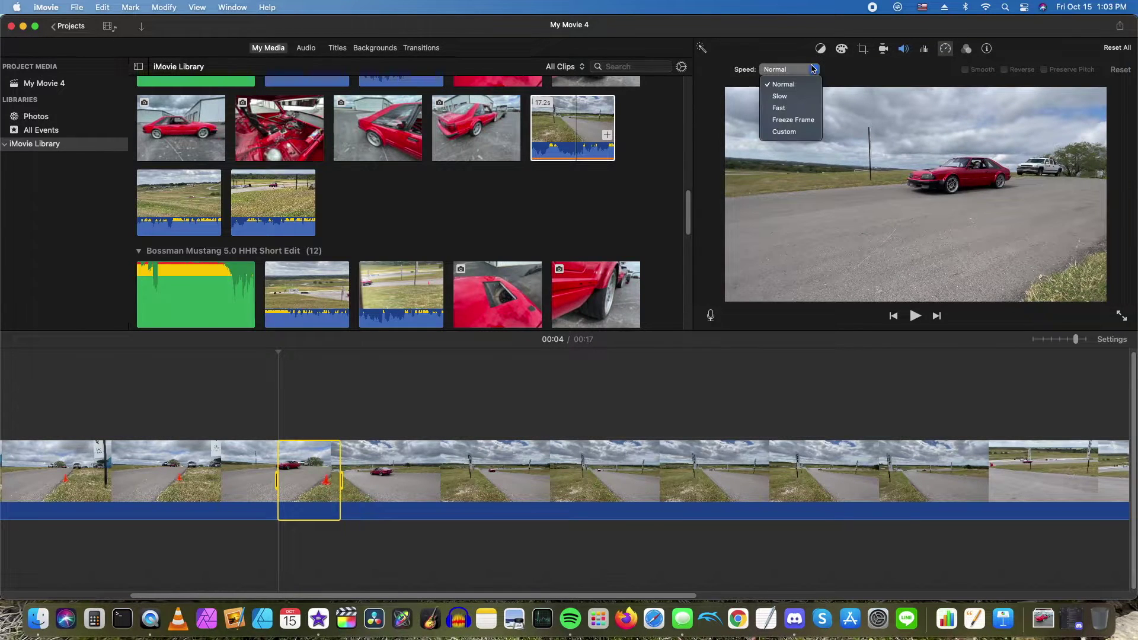
{"action": "left_click", "coordinate": [806, 97]}
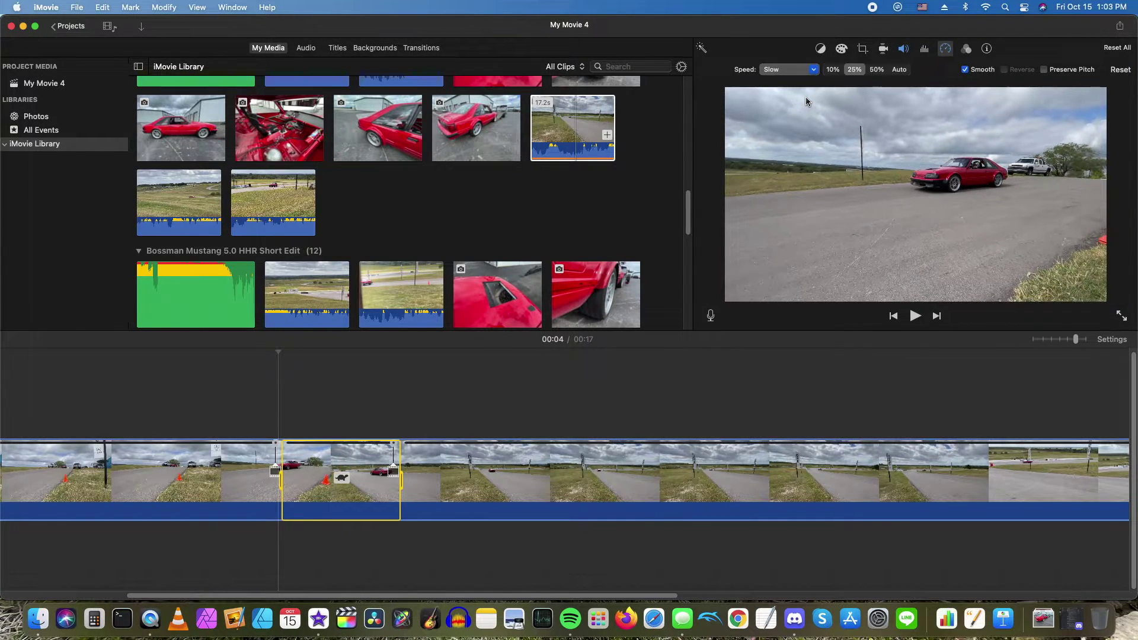
{"action": "left_click", "coordinate": [856, 70]}
{"action": "left_click", "coordinate": [438, 397]}
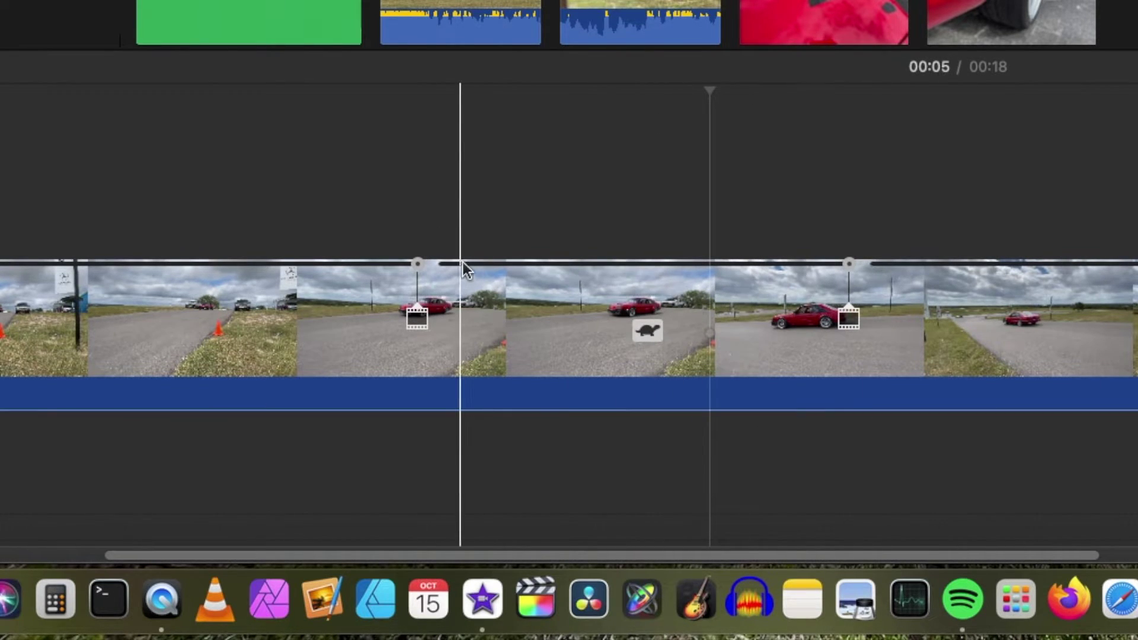
{"action": "left_click", "coordinate": [232, 196]}
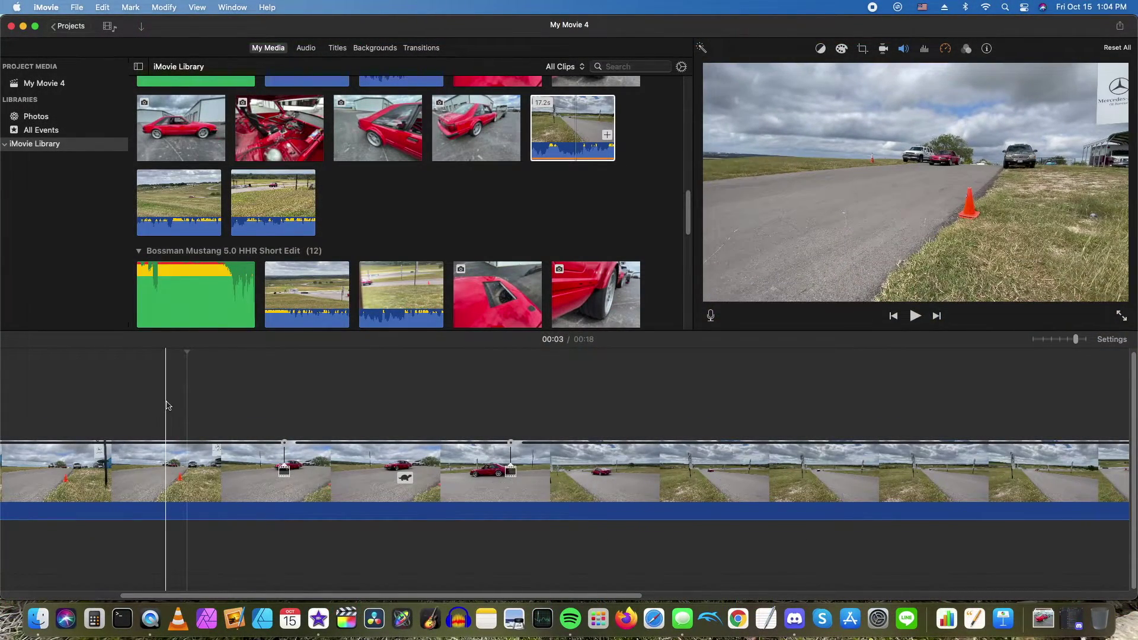
Preview the slow motion, then speed up the lead-in section before it via its speed handle
{"action": "key", "text": "space"}
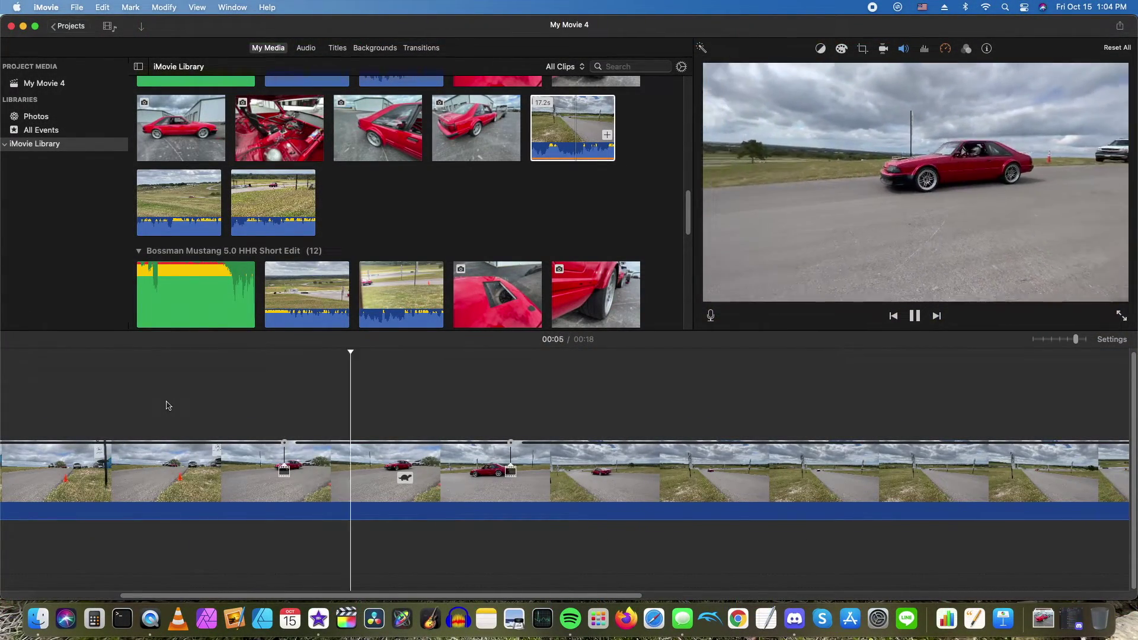
{"action": "key", "text": "space"}
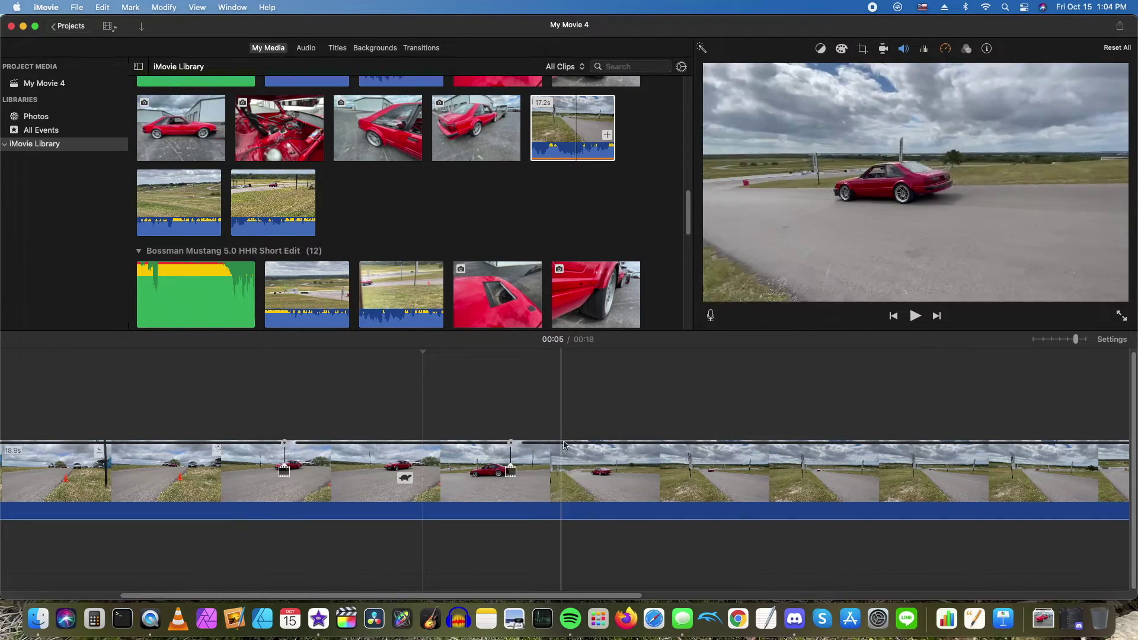
{"action": "key", "text": "space"}
{"action": "key", "text": "space"}
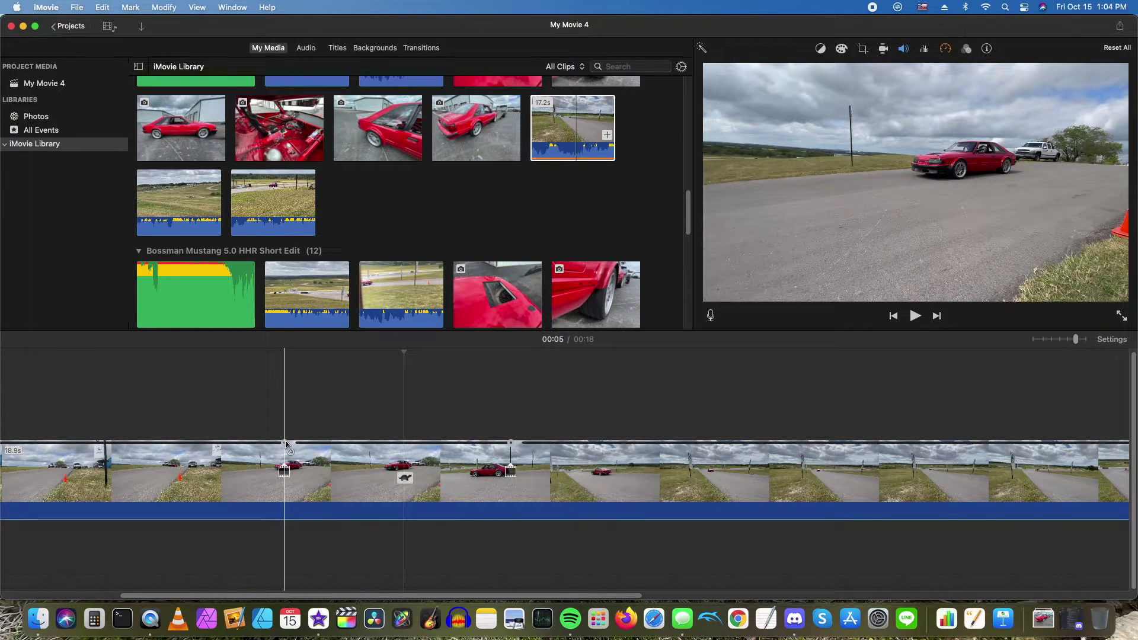
{"action": "left_click_drag", "start_coordinate": [285, 443], "coordinate": [255, 443]}
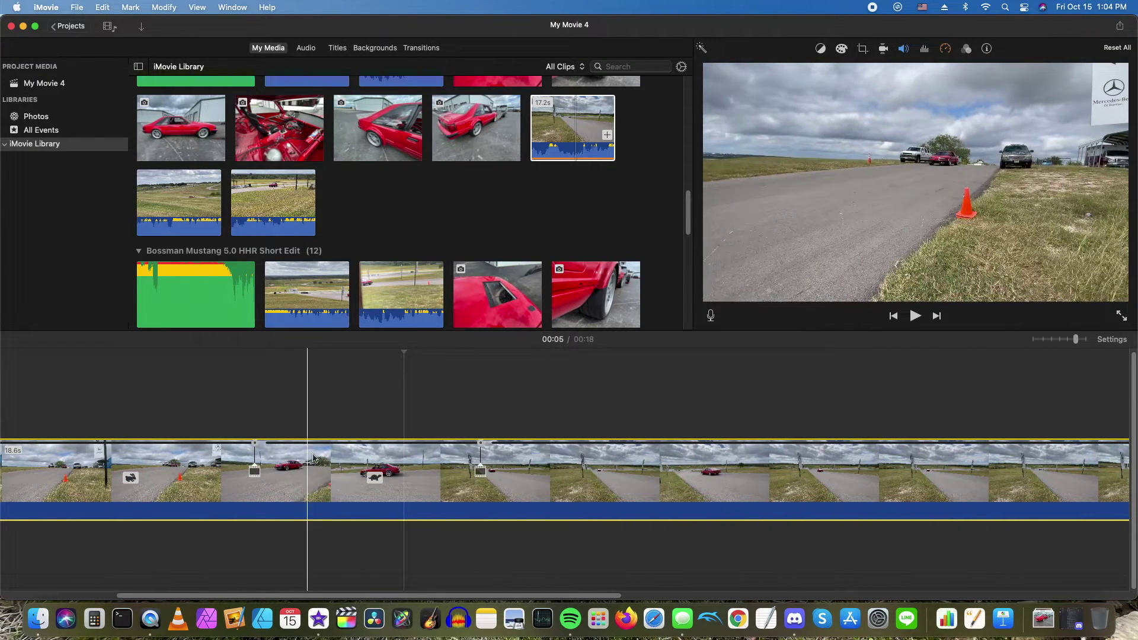
{"action": "left_click_drag", "start_coordinate": [256, 444], "coordinate": [237, 442]}
Replay the speed ramp from near the start and adjust the ramp at the slow section's end
{"action": "left_click", "coordinate": [65, 391]}
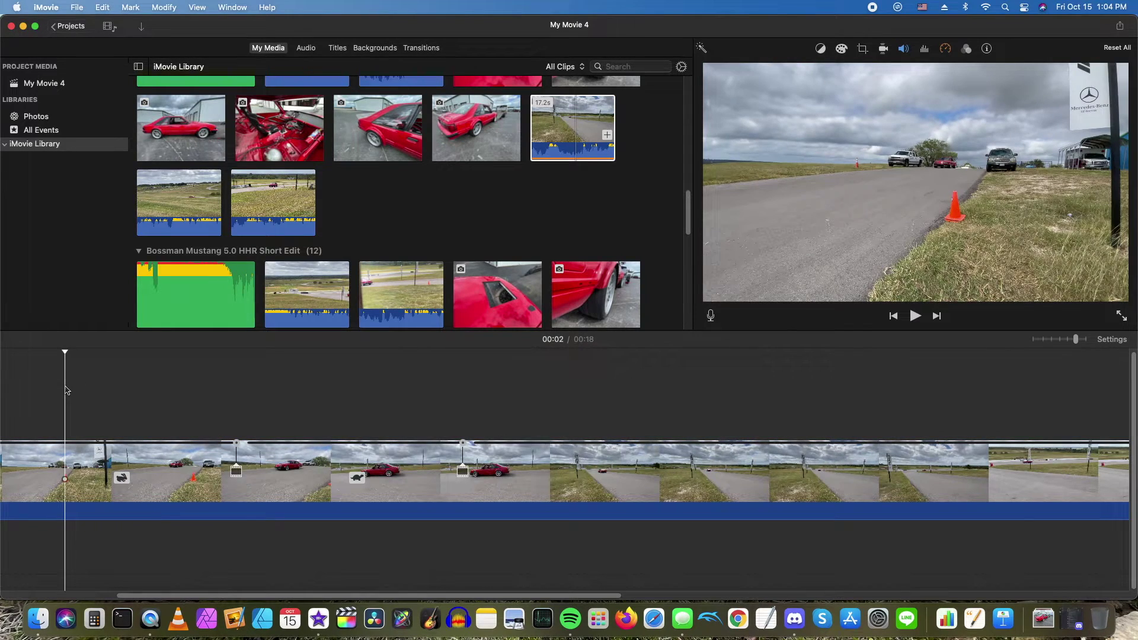
{"action": "key", "text": "space"}
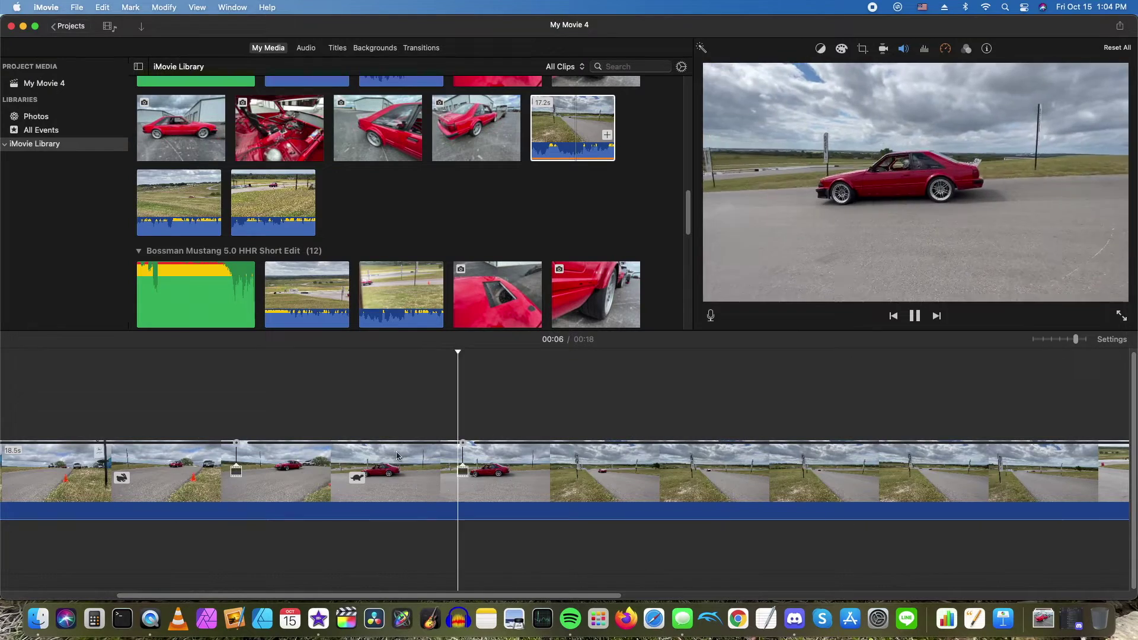
{"action": "key", "text": "space"}
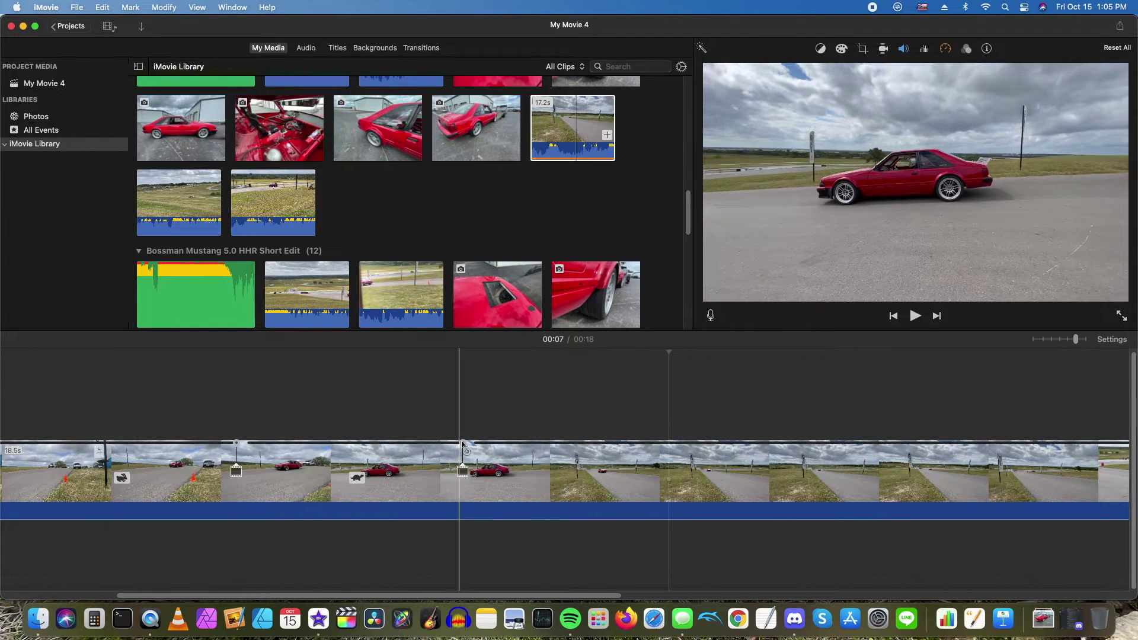
{"action": "mouse_move", "coordinate": [463, 445]}
{"action": "left_mouse_down"}
{"action": "mouse_move", "coordinate": [446, 449]}
{"action": "mouse_move", "coordinate": [564, 442]}
{"action": "left_mouse_up"}
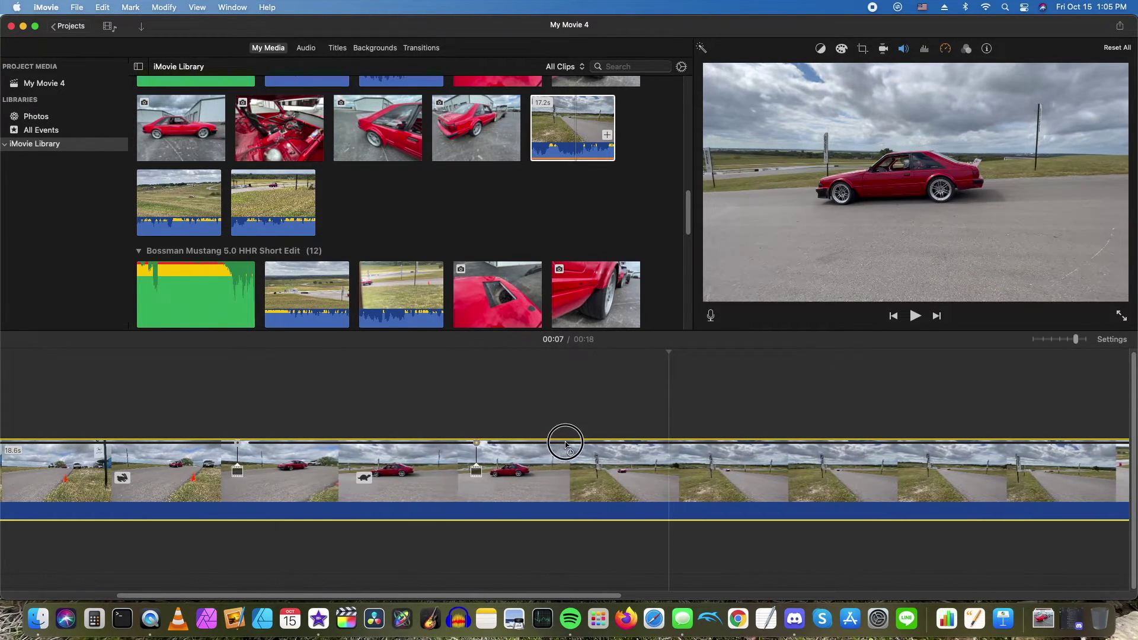
Play the car clip from 00:04 to review the ramped 25% slow-motion section
{"action": "left_click", "coordinate": [212, 415]}
{"action": "key", "text": "space"}
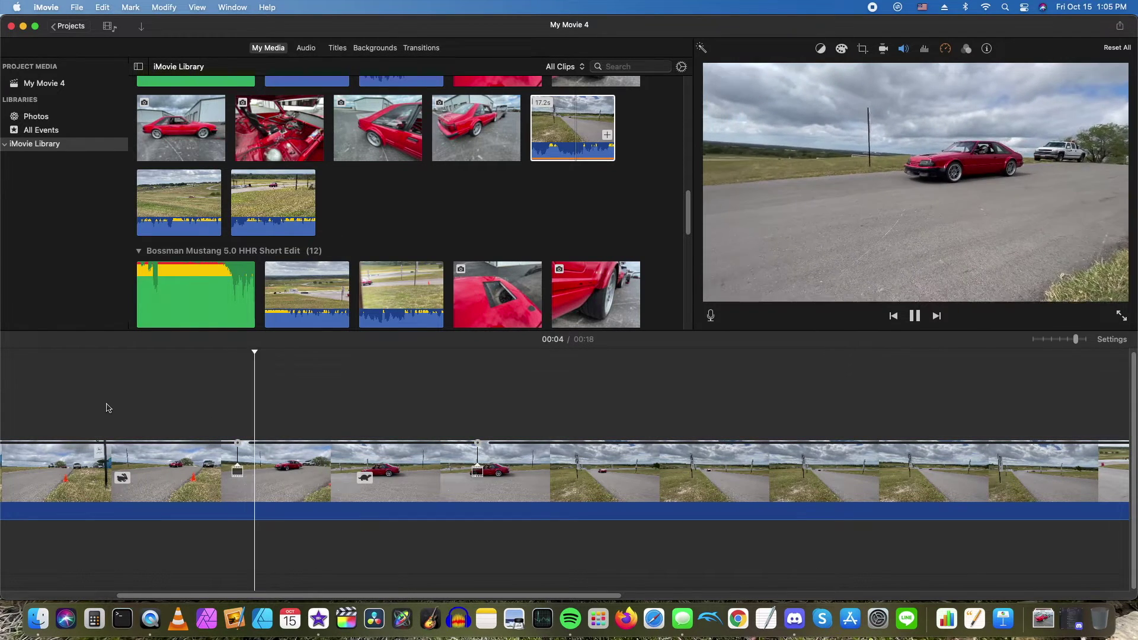